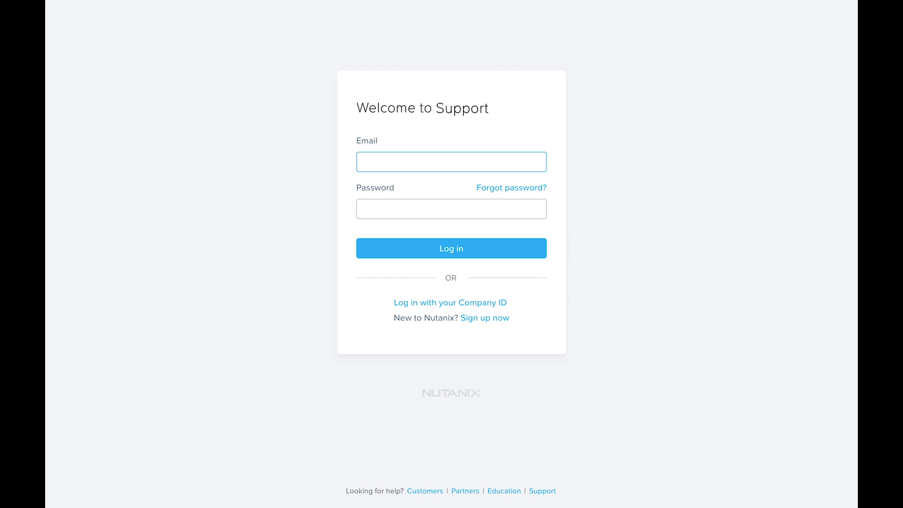
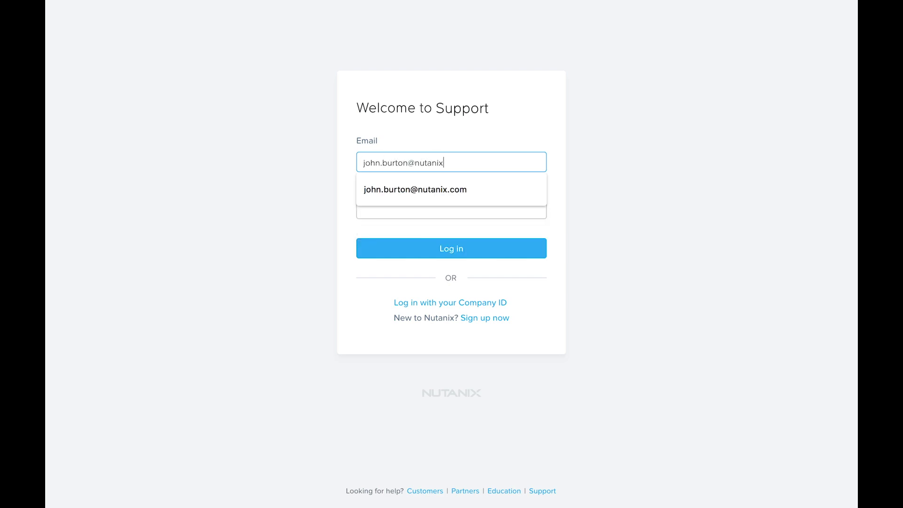
- Log in by choosing the suggested account e-mail and entering the account password
key(Down)
key(Return)
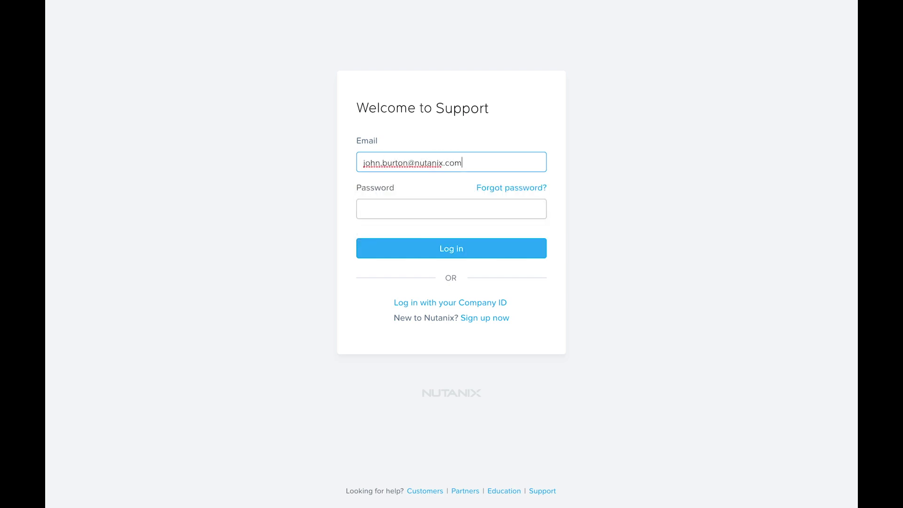
click(451, 209)
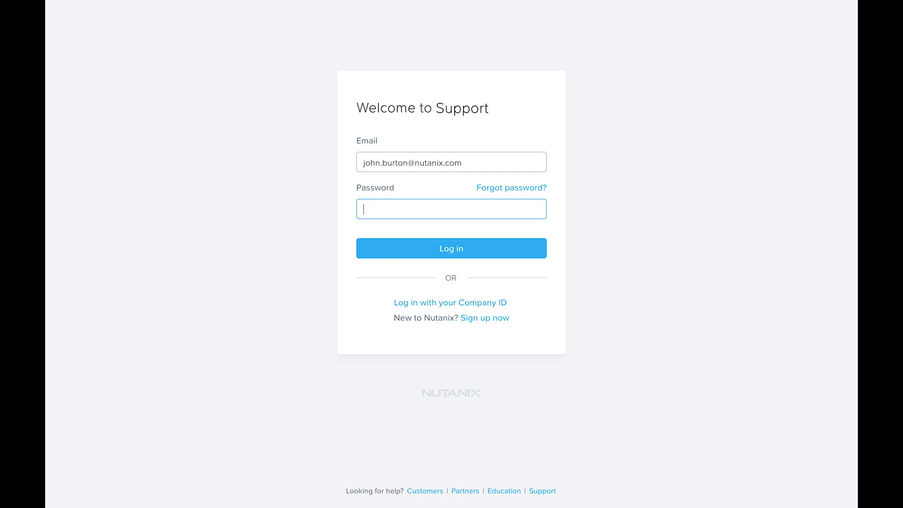
text(•••••••••••)
key(Return)
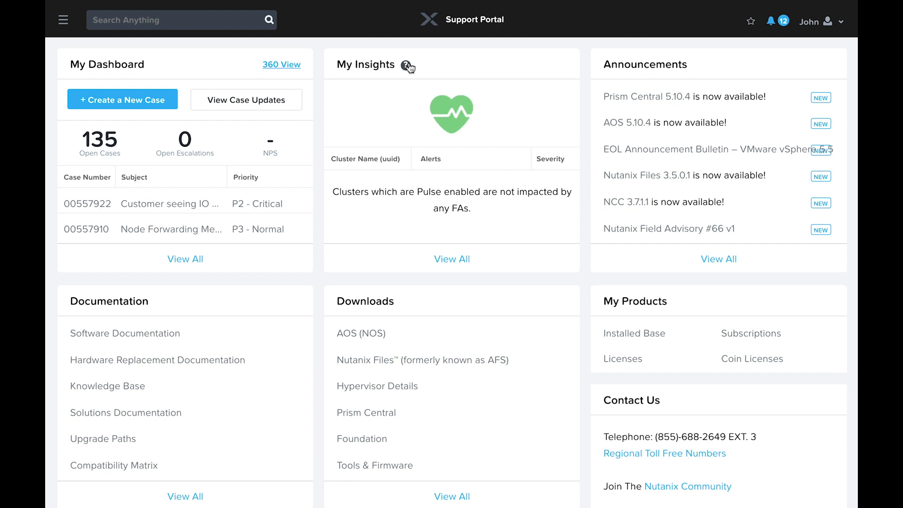
- View the My Insights cluster health colour definitions, close them, and open the John user menu
click(407, 66)
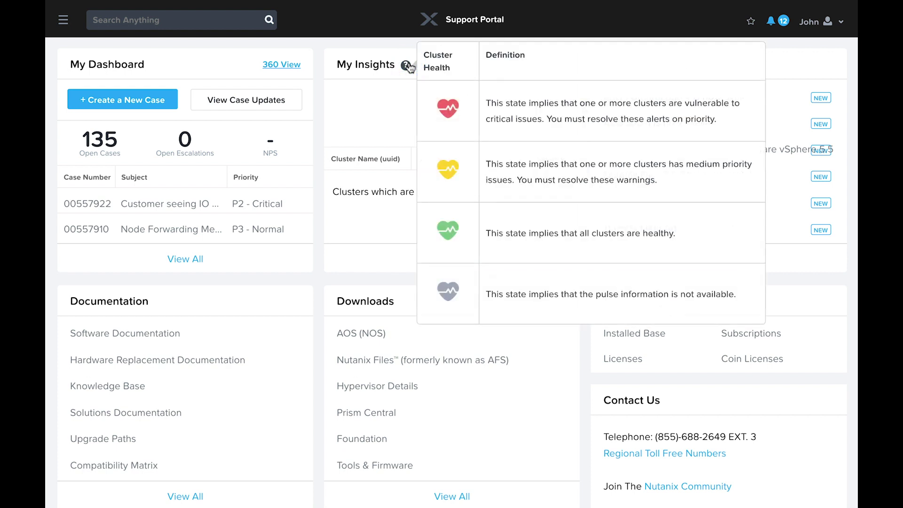
click(380, 117)
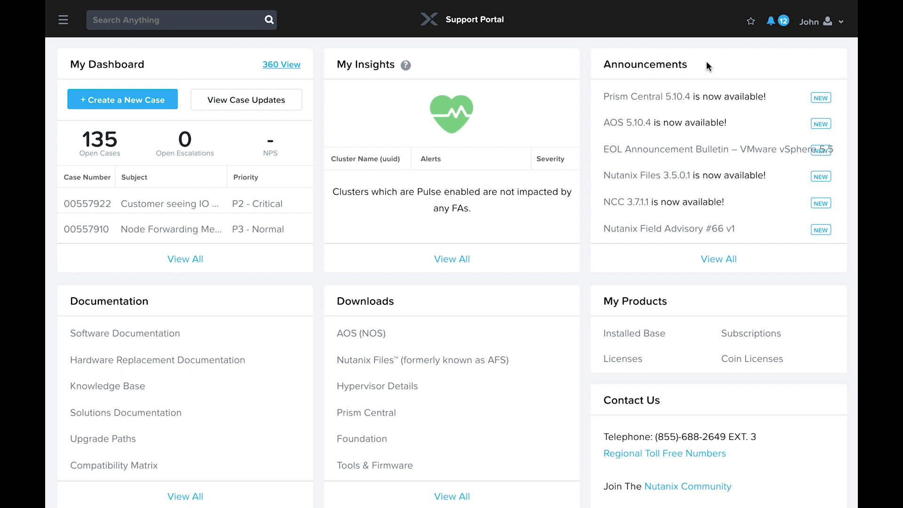
click(817, 24)
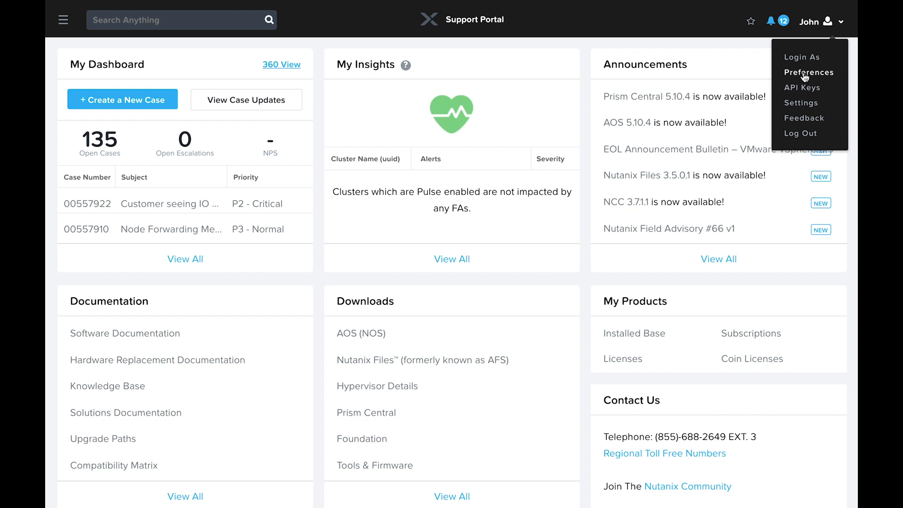
- Review the Subscriptions preferences for portal updates and save them
click(805, 74)
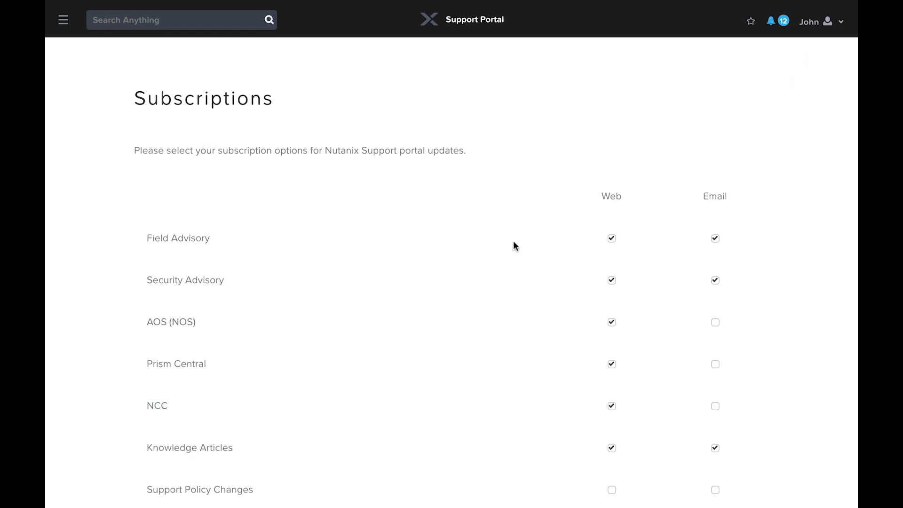
scroll(501, 244, down, 2)
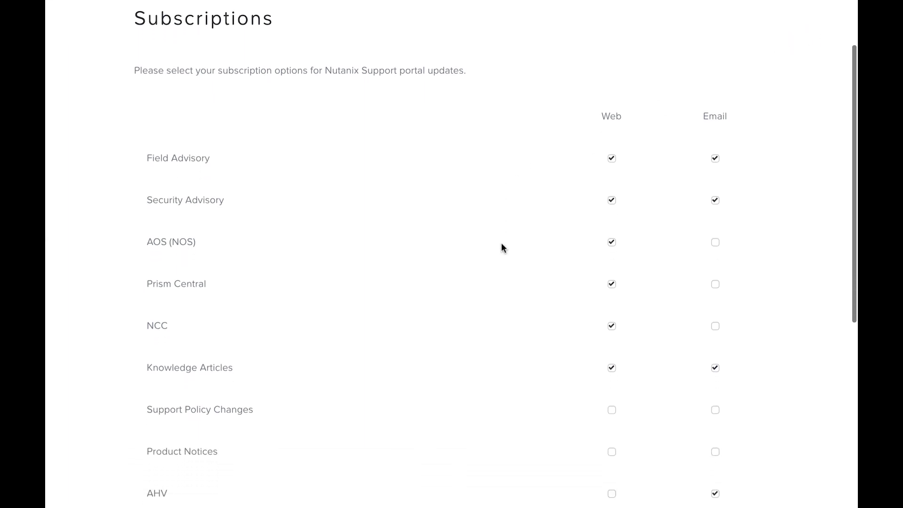
scroll(501, 242, down, 4)
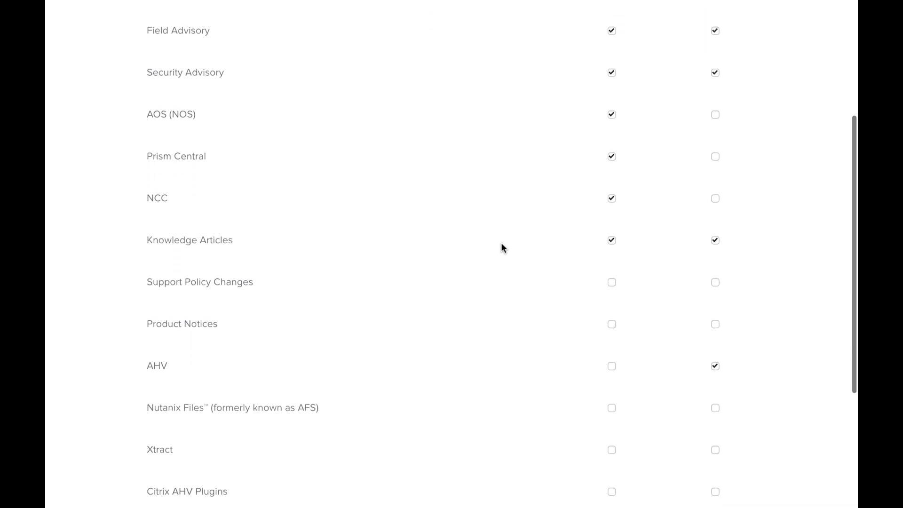
scroll(504, 254, down, 4)
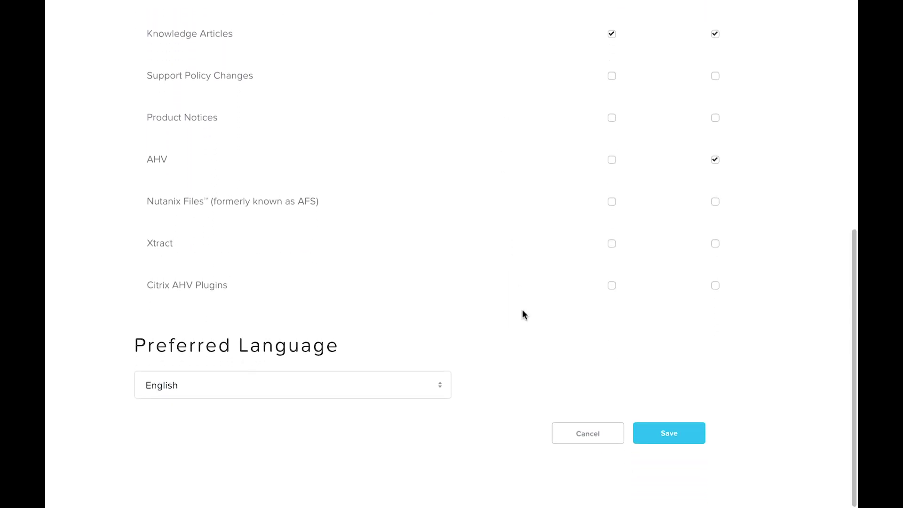
click(665, 433)
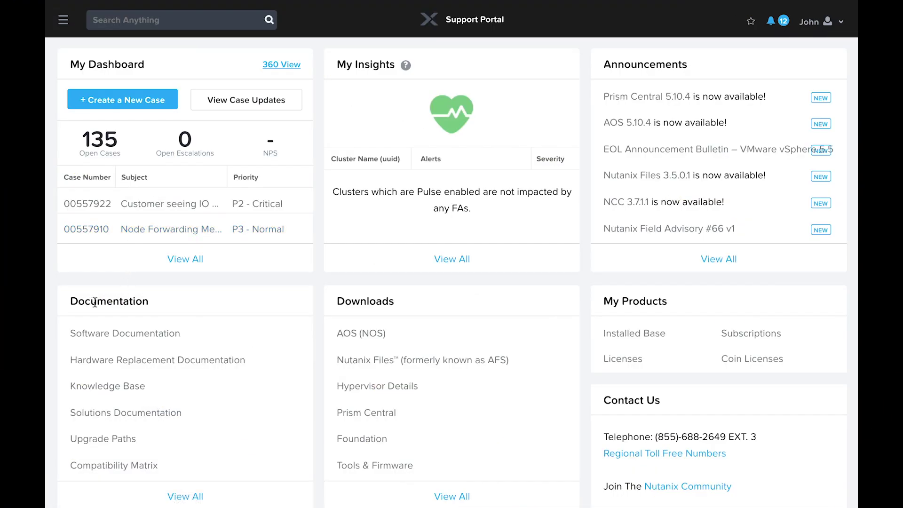
click(125, 414)
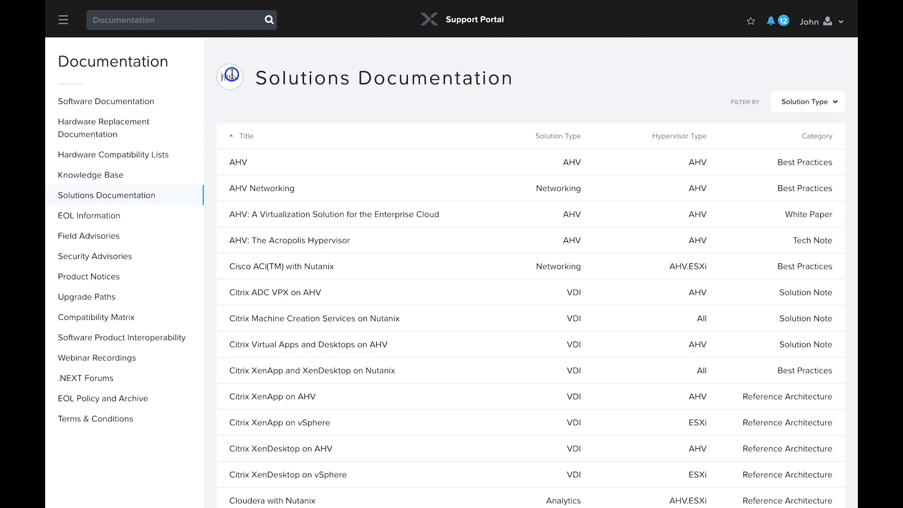
- Filter the Solutions Documentation table by 'network' to list the 11 networking documents
click(231, 81)
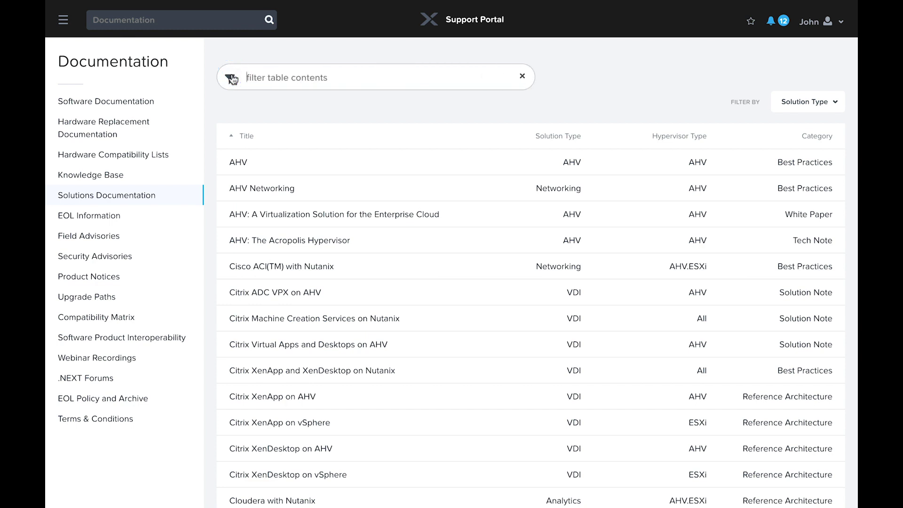
text(network)
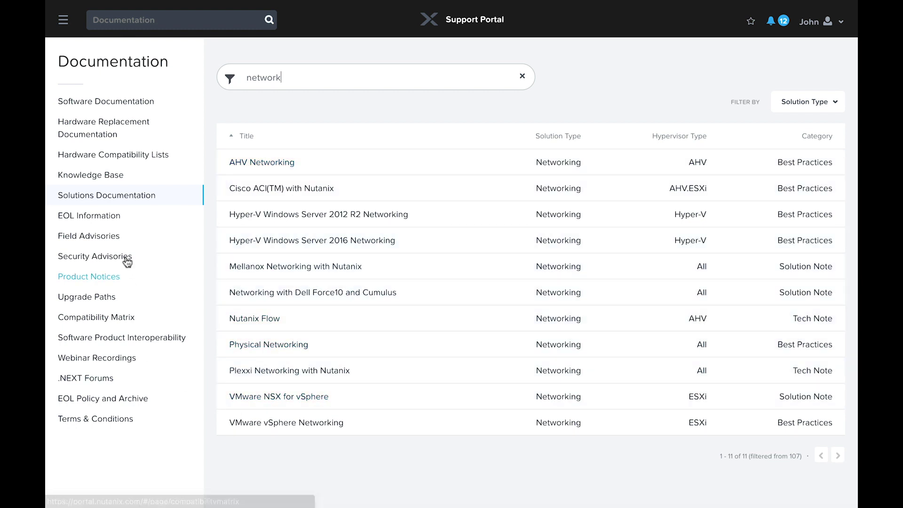
click(89, 179)
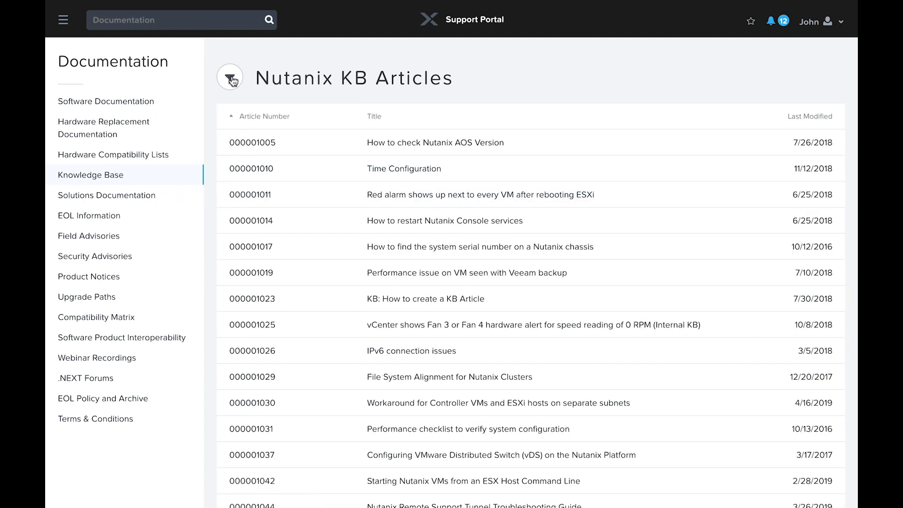
- Filter KB articles by 'ovf', read 'AHV: Import OVA and OVF image', then return to the list
click(231, 79)
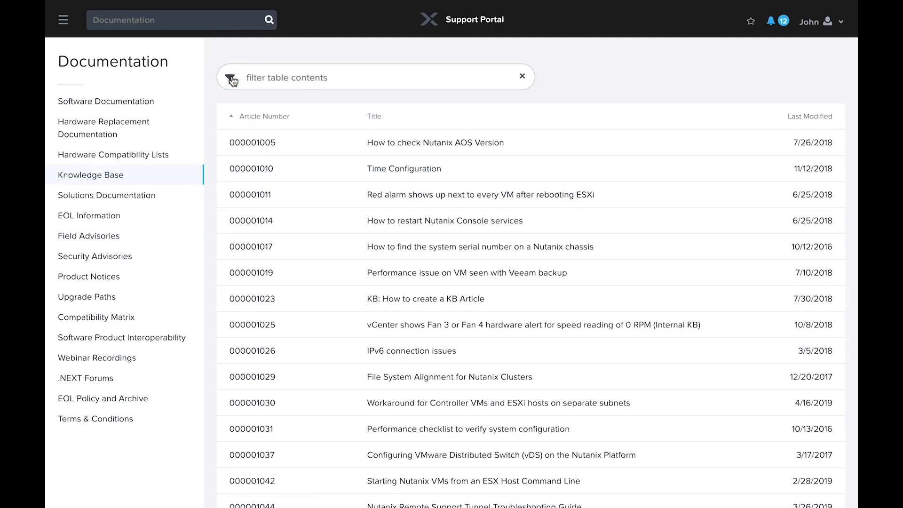
text(ovf)
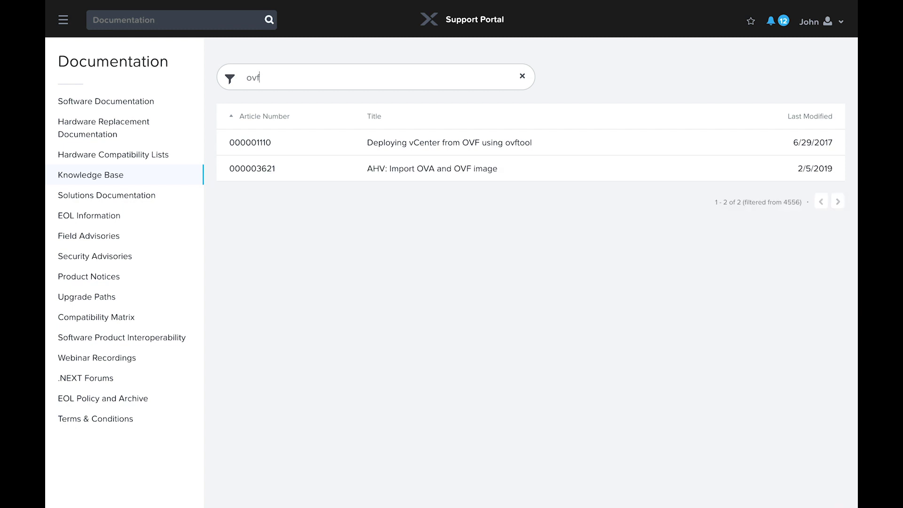
click(414, 171)
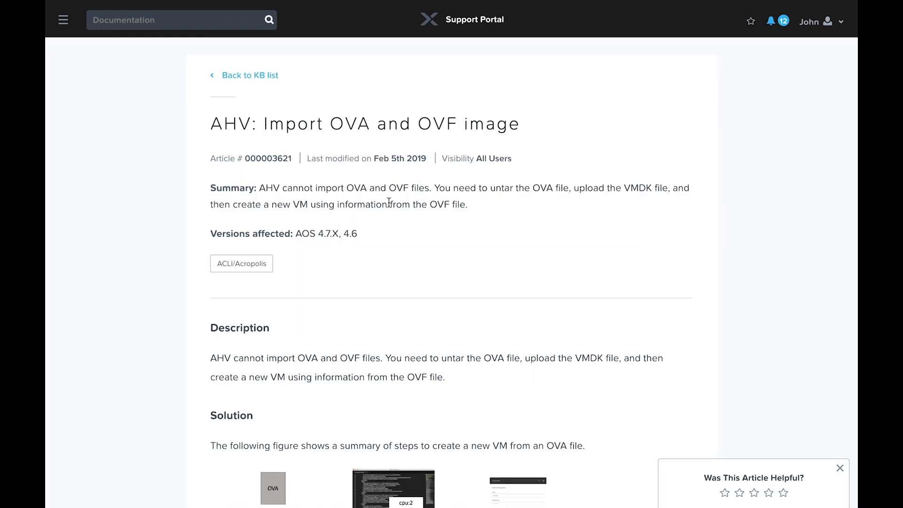
click(225, 75)
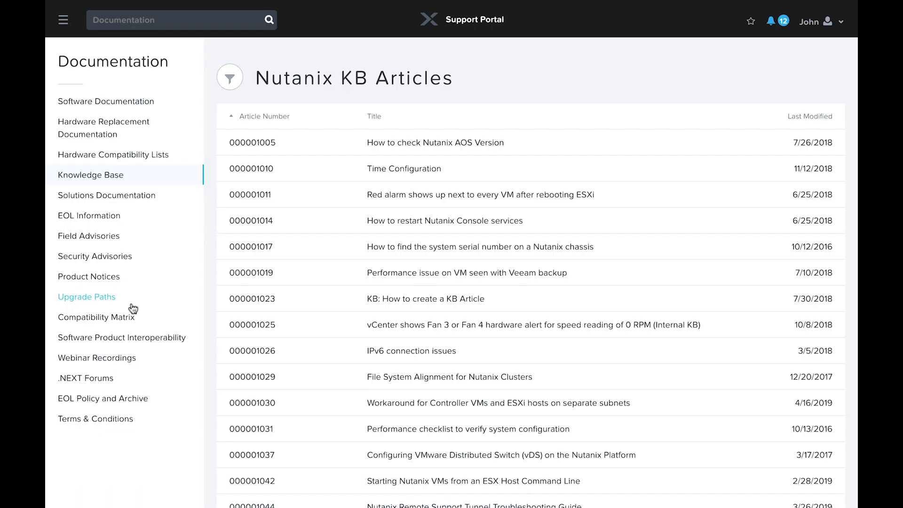
click(101, 301)
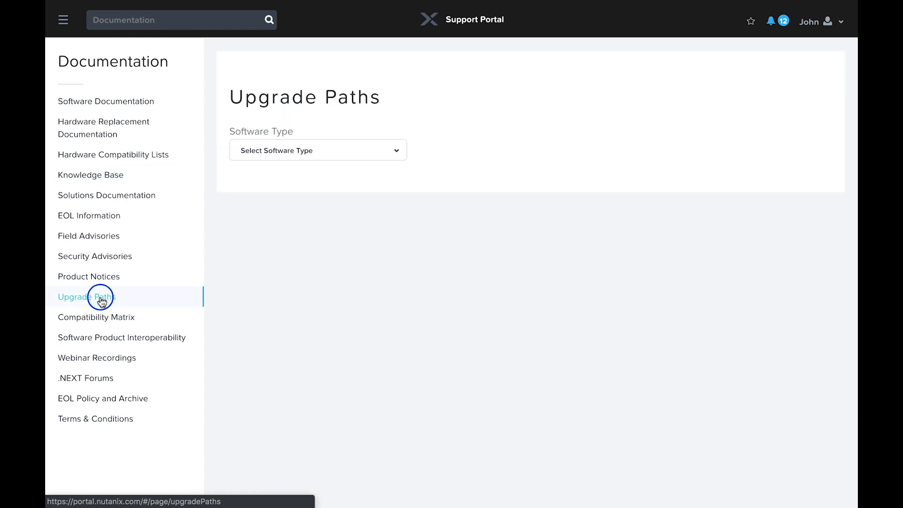
- Set Software Type to AOS and current release 5.8.2, then review the available target releases
click(301, 153)
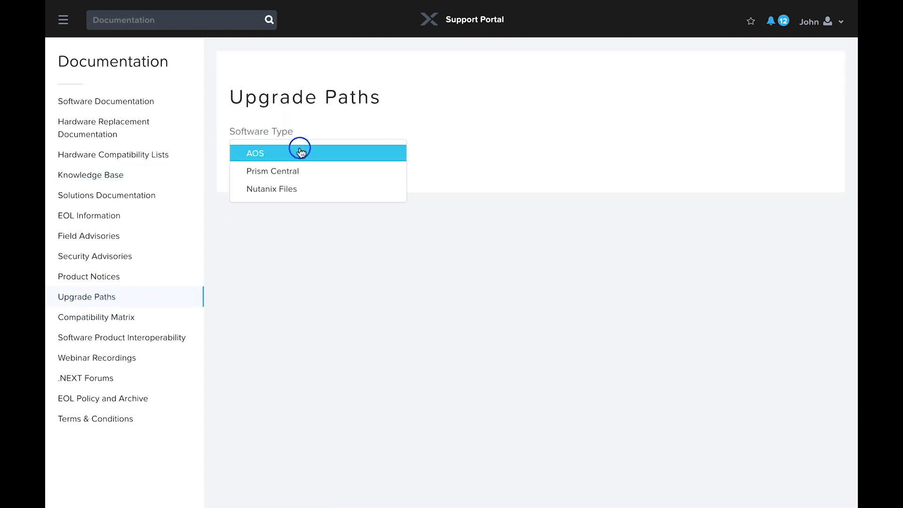
click(276, 152)
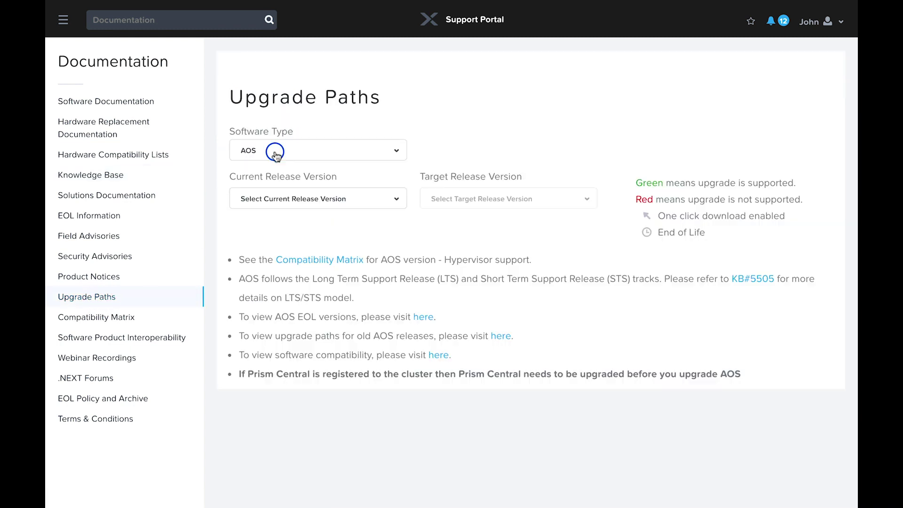
click(332, 198)
scroll(314, 288, down, 5)
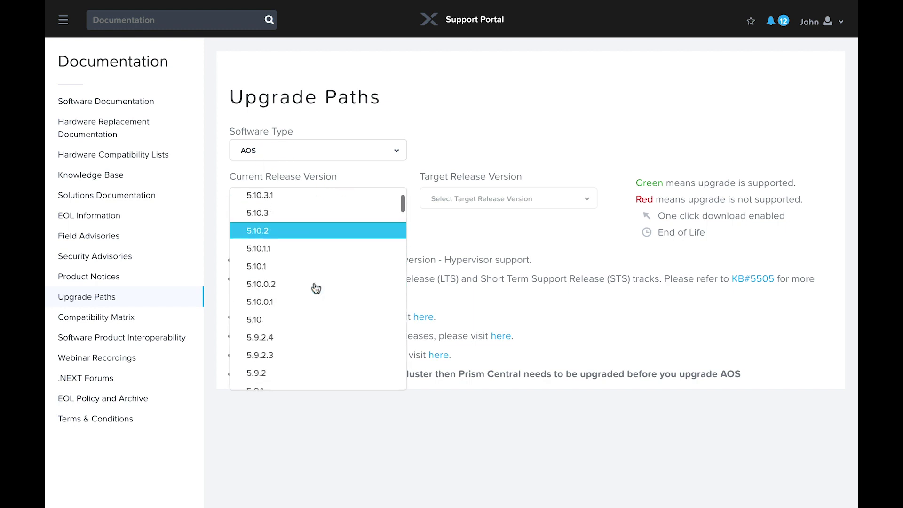
scroll(314, 288, down, 3)
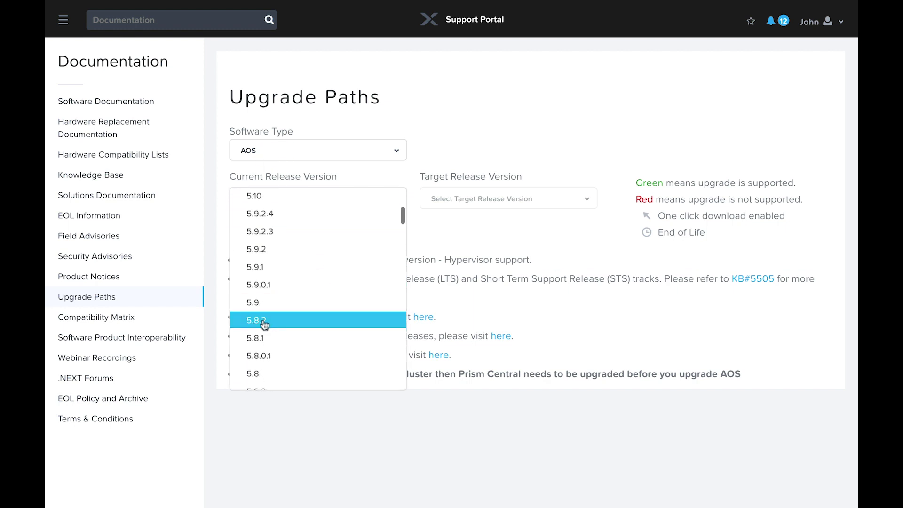
click(262, 322)
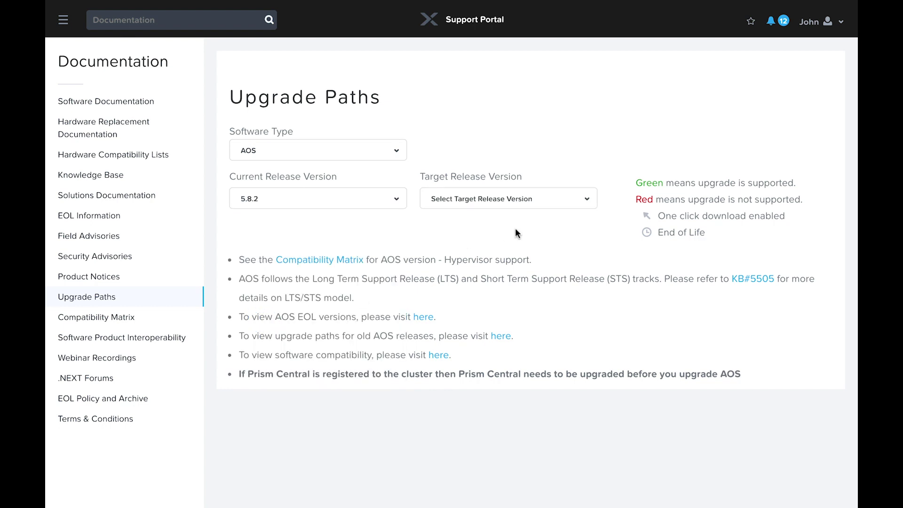
click(586, 198)
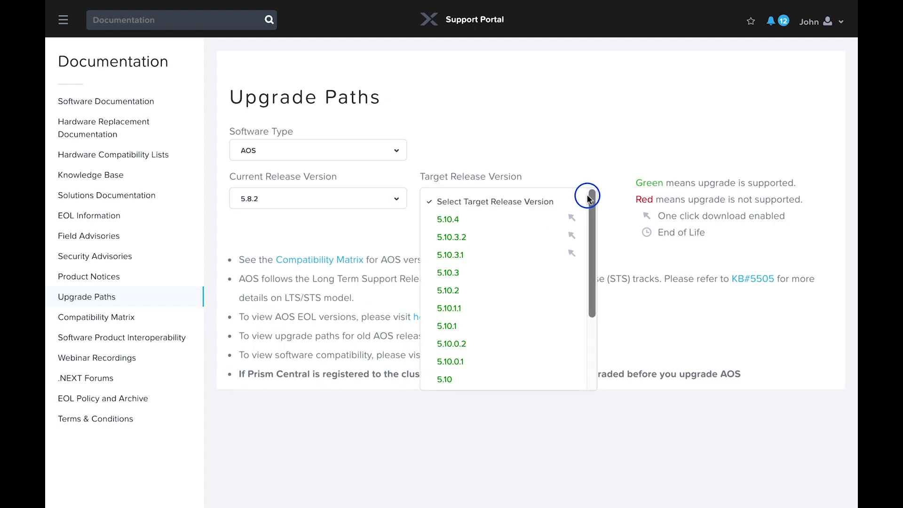
scroll(514, 245, down, 3)
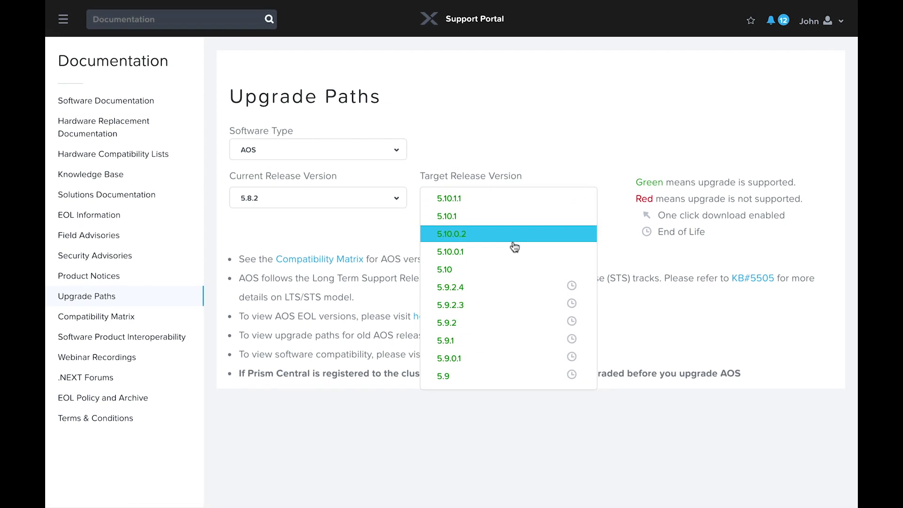
scroll(514, 247, up, 5)
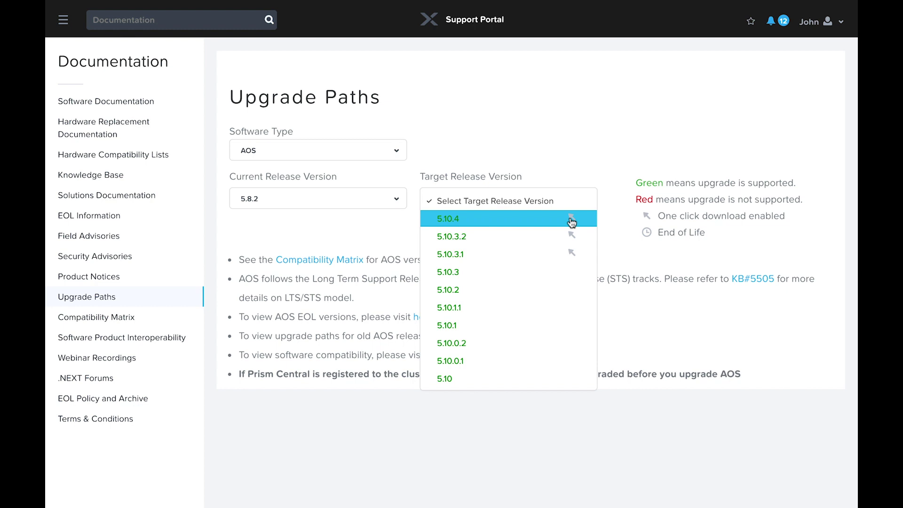
click(100, 318)
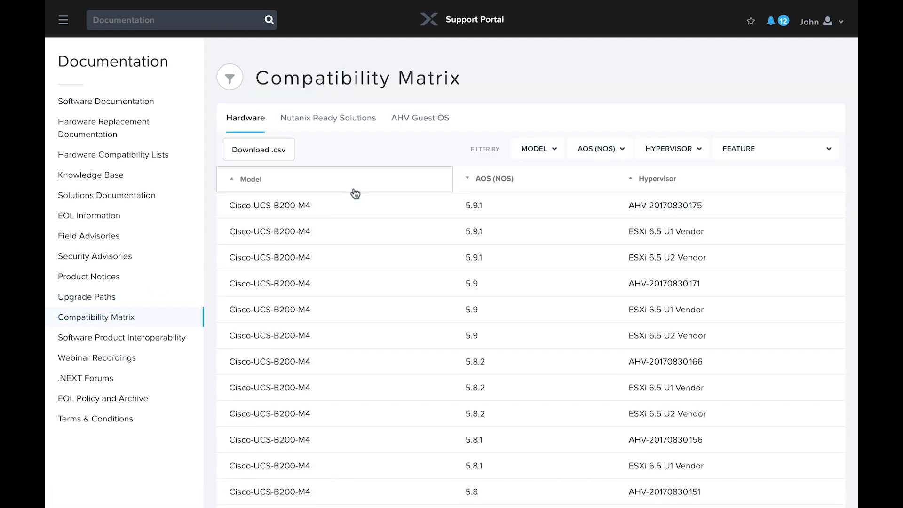
- Filter the Compatibility Matrix to the NX-3060-G6 model and an AOS 5.10 release
click(537, 148)
scroll(566, 193, down, 10)
click(570, 195)
click(596, 148)
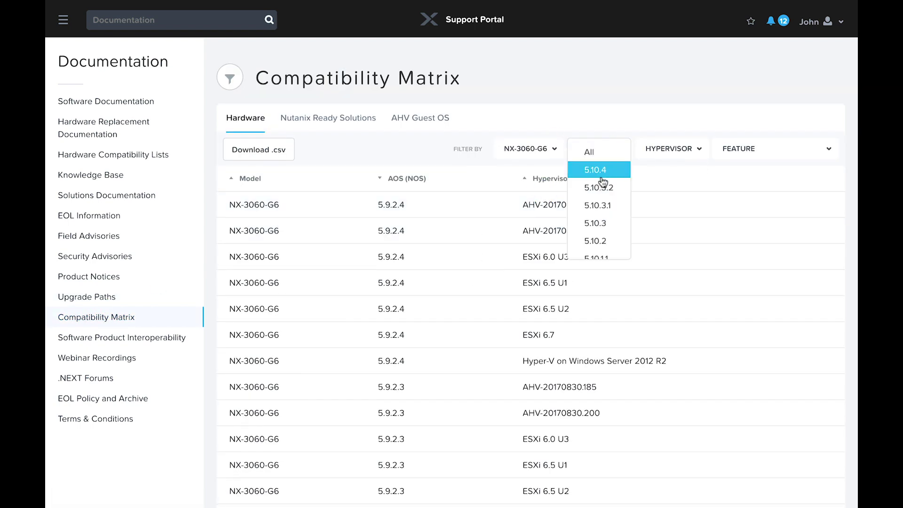
click(601, 177)
- Filter the AHV Guest OS list to AOS 5.10 and OS vendor Microsoft
click(328, 118)
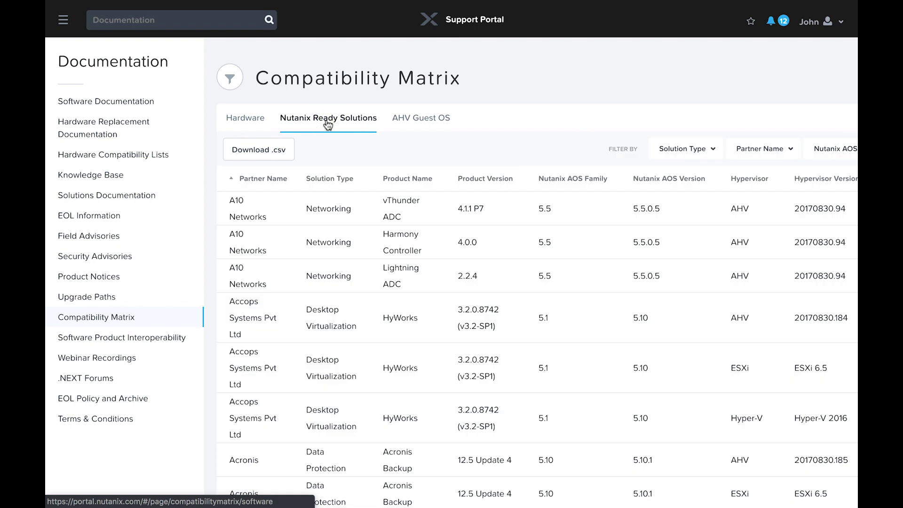
click(425, 119)
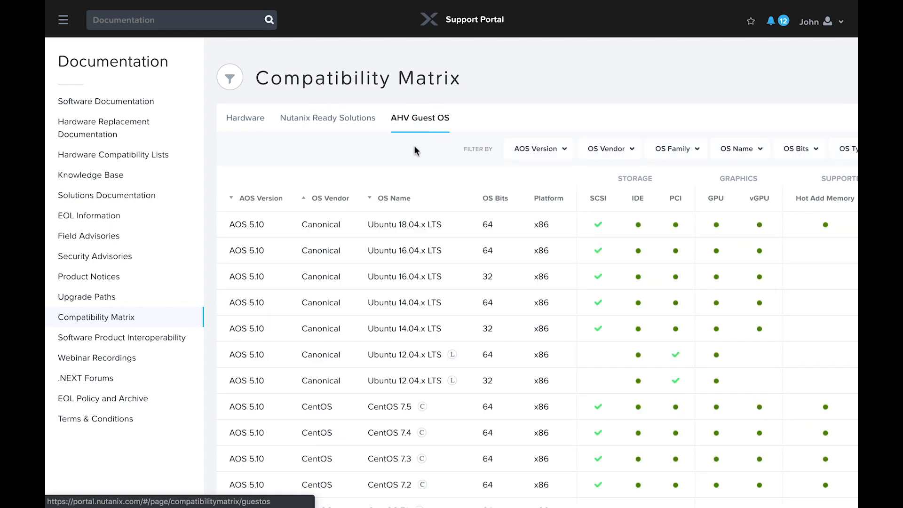
click(557, 150)
click(536, 222)
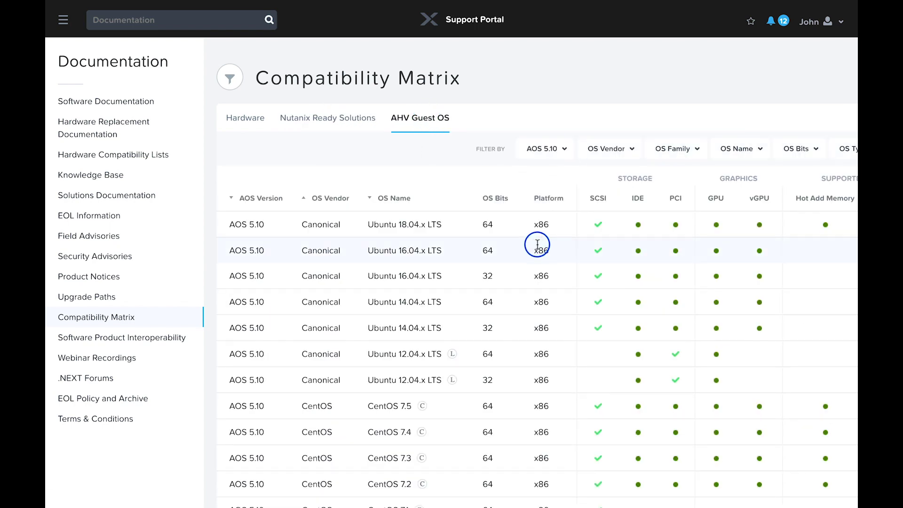
click(627, 152)
click(610, 240)
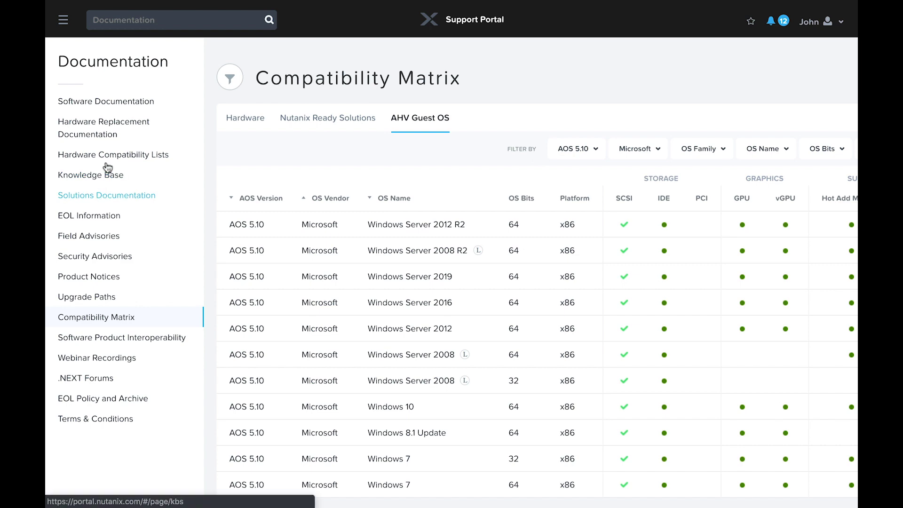
- Go to the AOS (NOS) downloads page and open its KB#5505 article on LTS and STS releases
click(64, 22)
mouse_move(73, 132)
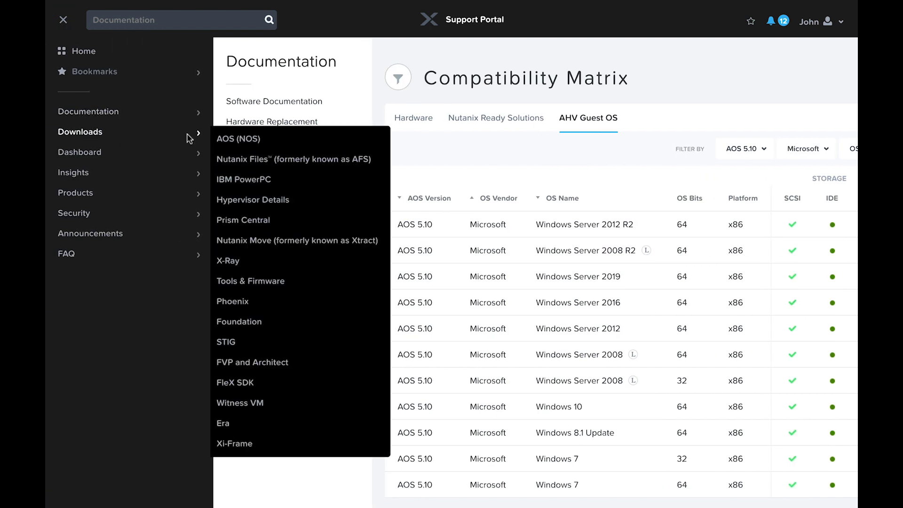
click(240, 139)
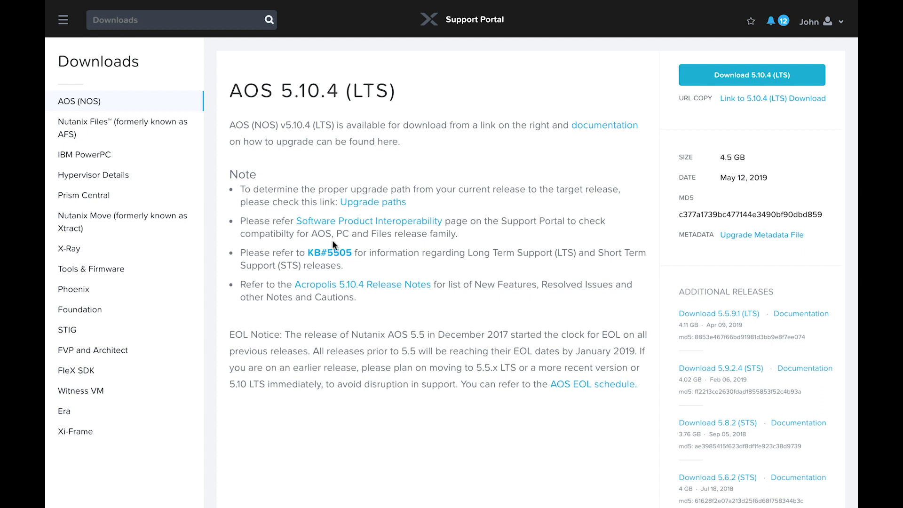
click(335, 254)
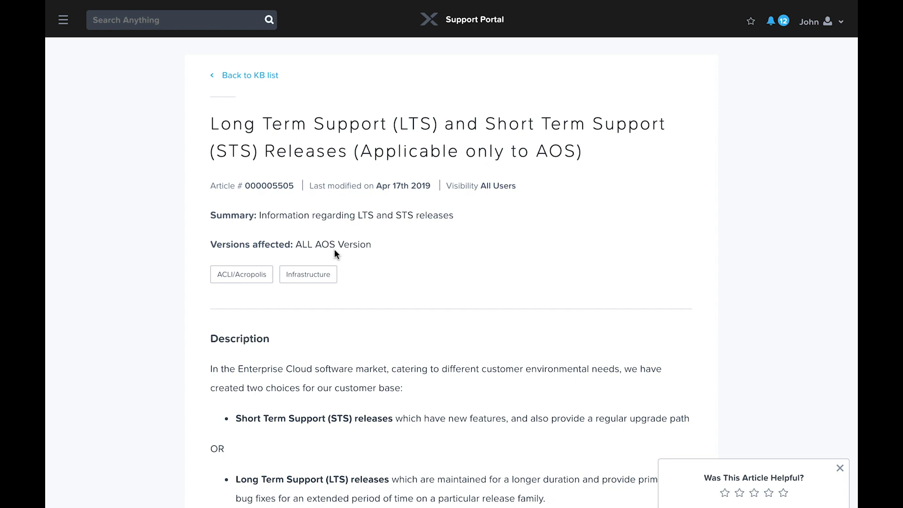
- Go back to the AOS download page, then return to the portal home dashboard
key(alt+Left)
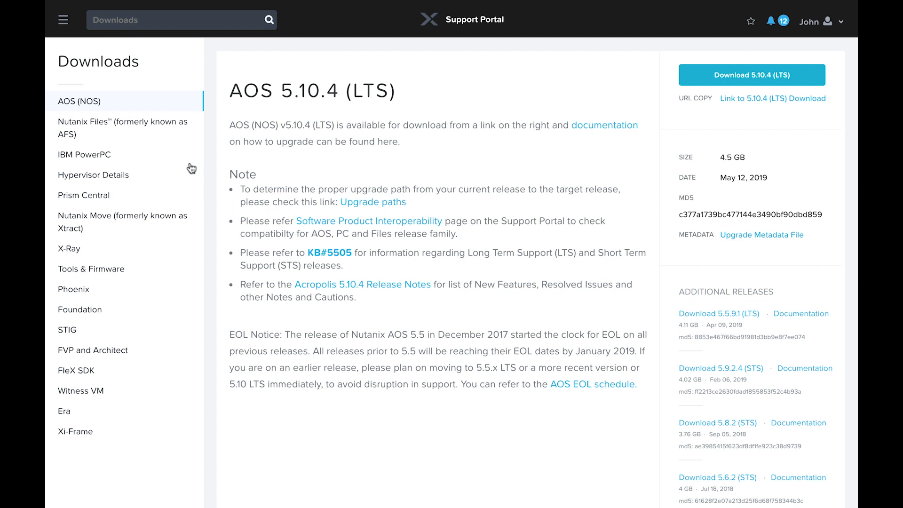
click(433, 26)
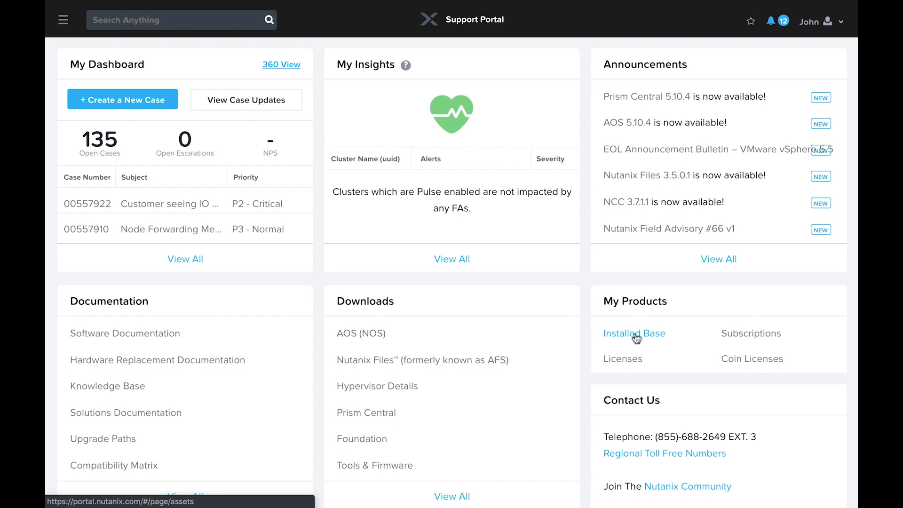
click(634, 334)
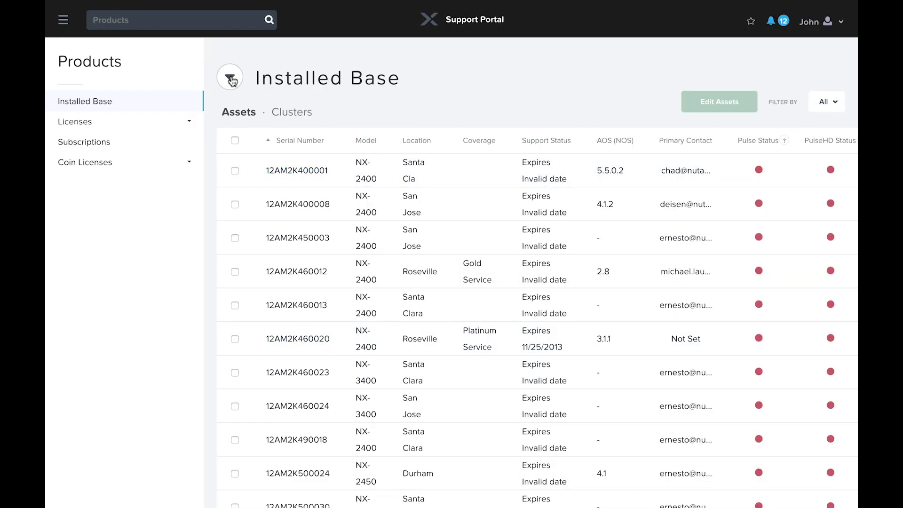
- Filter the Installed Base by serial 15SM60200107 and open that asset's details
click(230, 77)
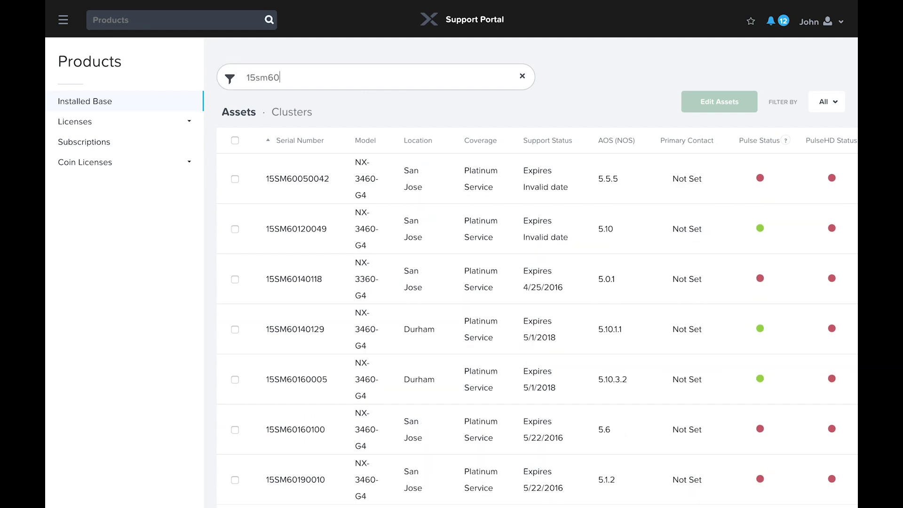
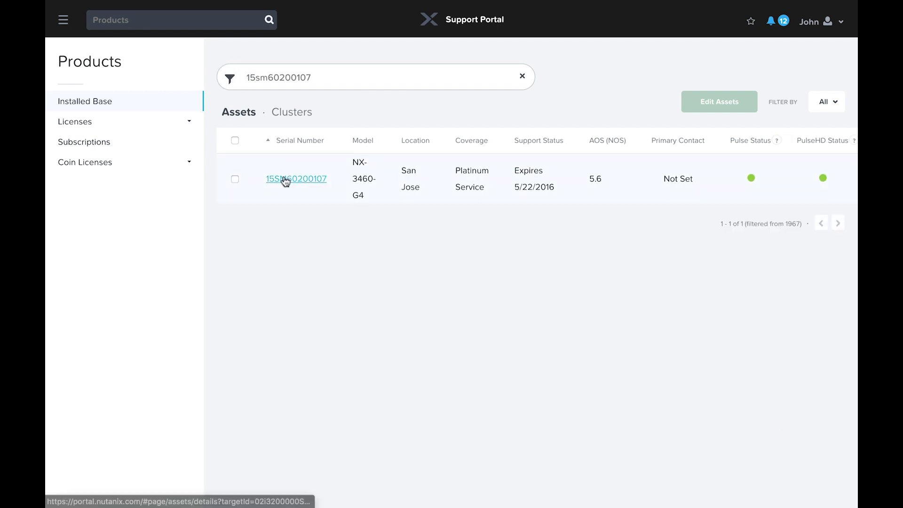
click(285, 180)
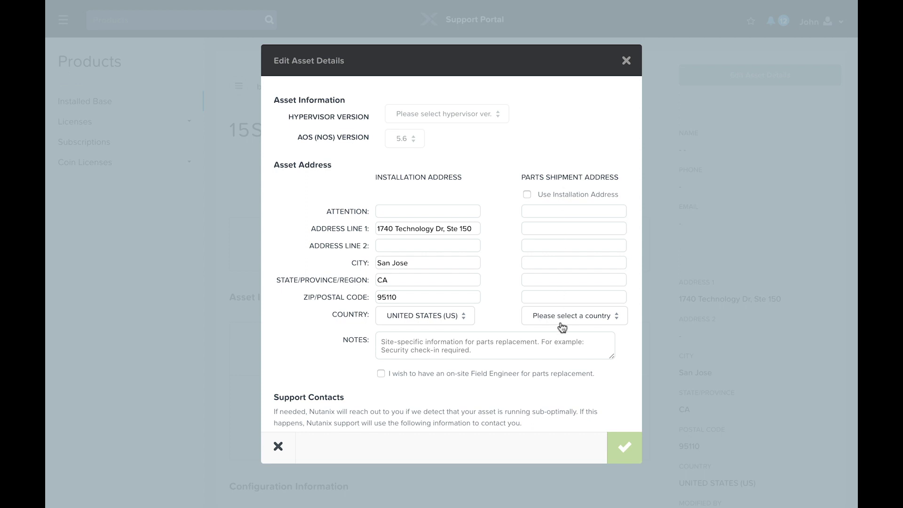
- Scroll down to Support Contacts and start adding a new support contact for the asset
scroll(562, 327, down, 3)
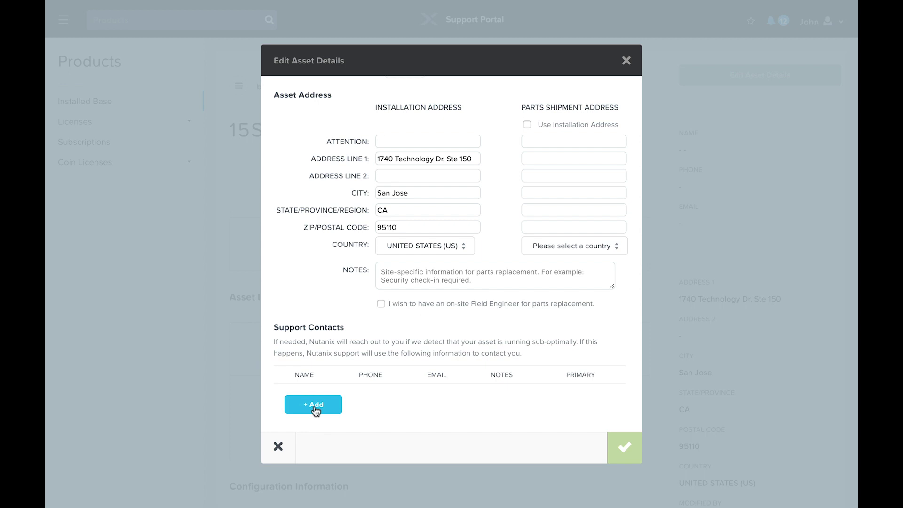
click(314, 407)
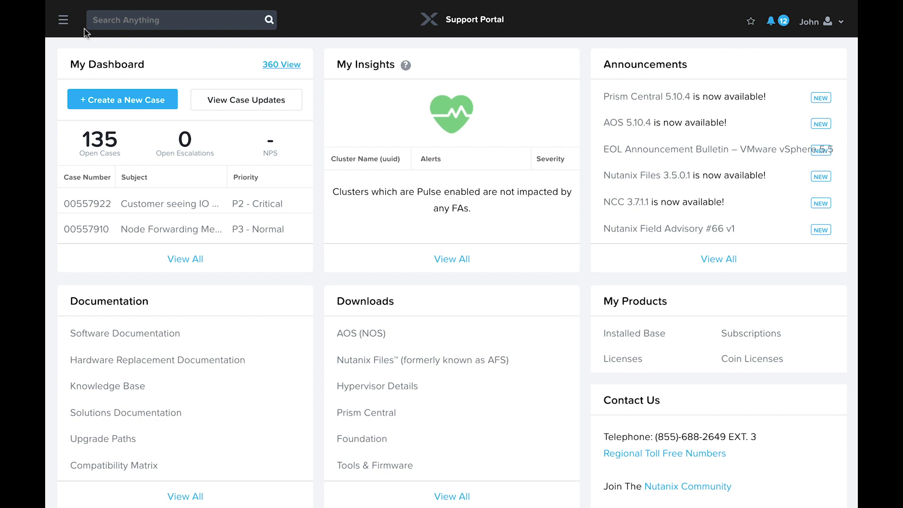
- Start a new support case and display the instructions for running NCC health checks
click(117, 104)
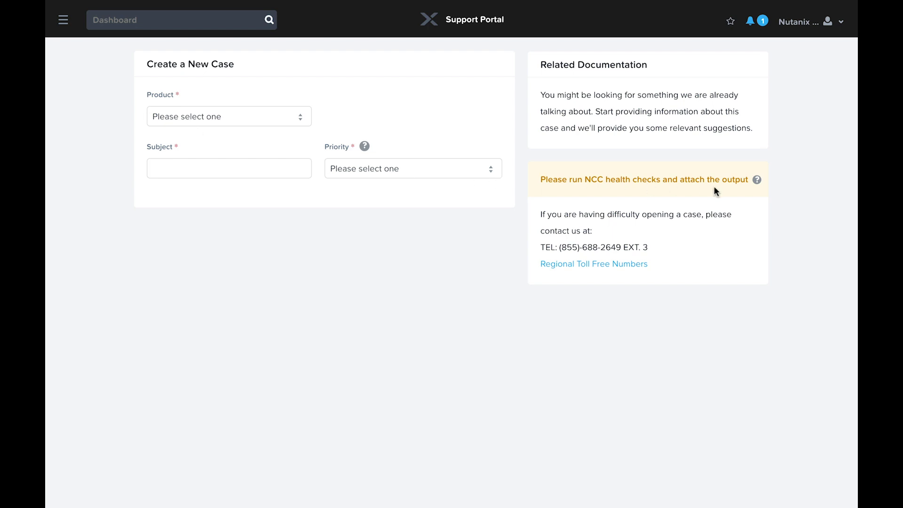
click(758, 182)
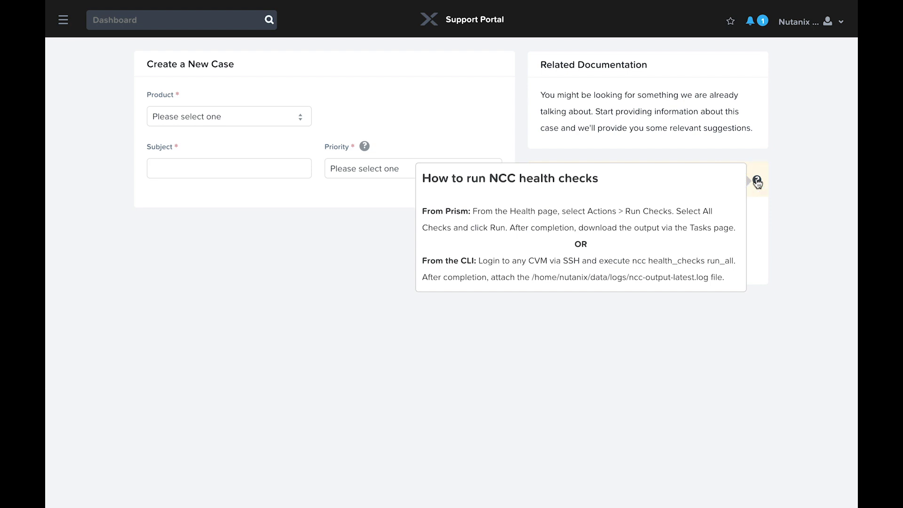
- Set the case priority to P3 - Normal and display the P1–P4 and RFE priority definitions
click(388, 265)
click(369, 167)
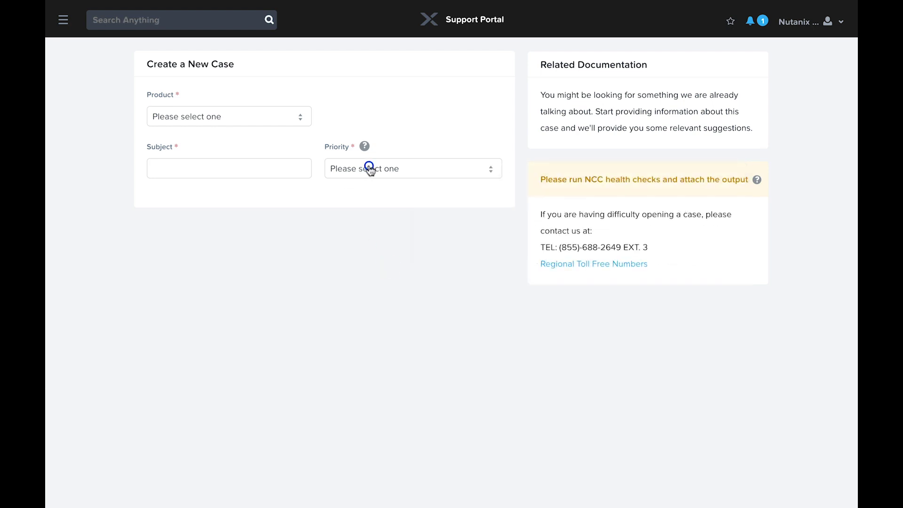
click(366, 208)
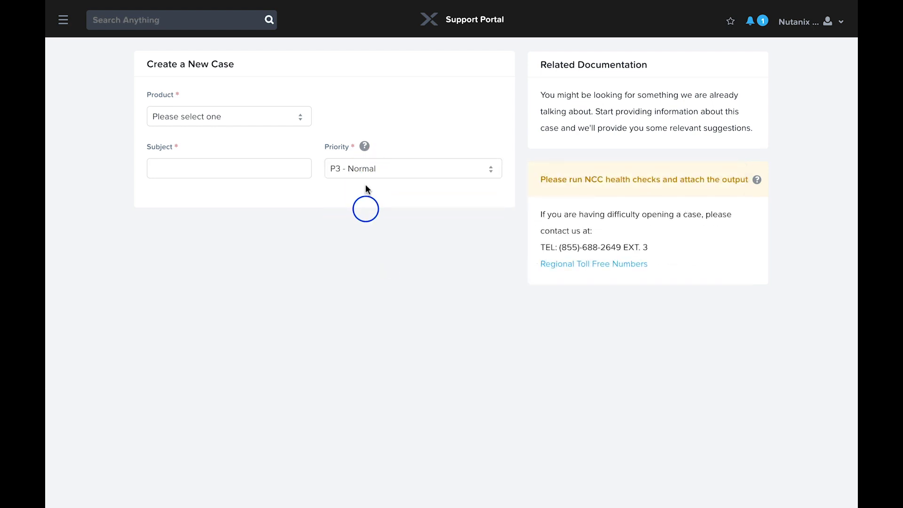
click(366, 149)
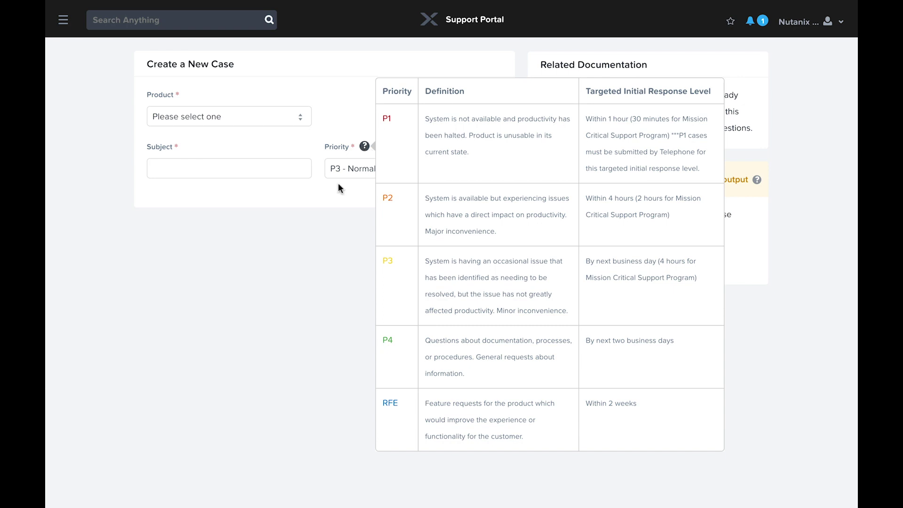
- Fill in product Acropolis (AOS) and subject 'VM Host Affinity', then cancel the draft case
click(284, 265)
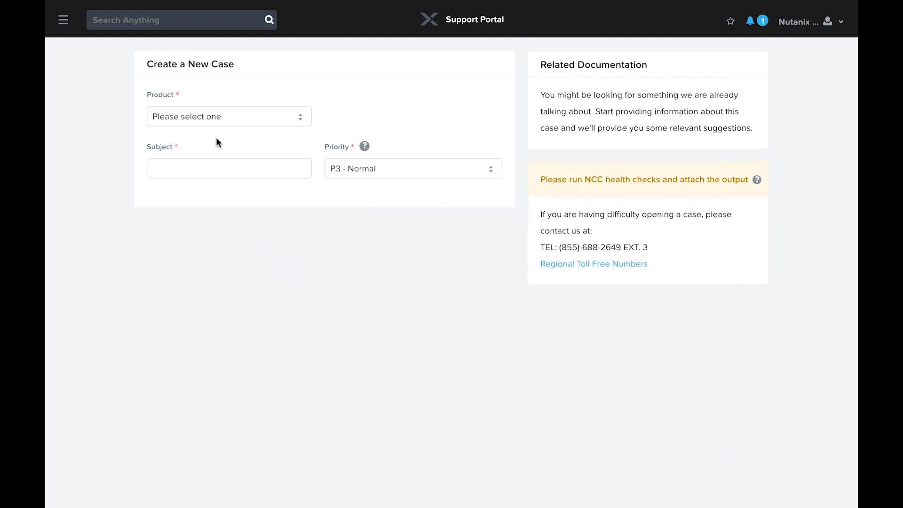
click(205, 117)
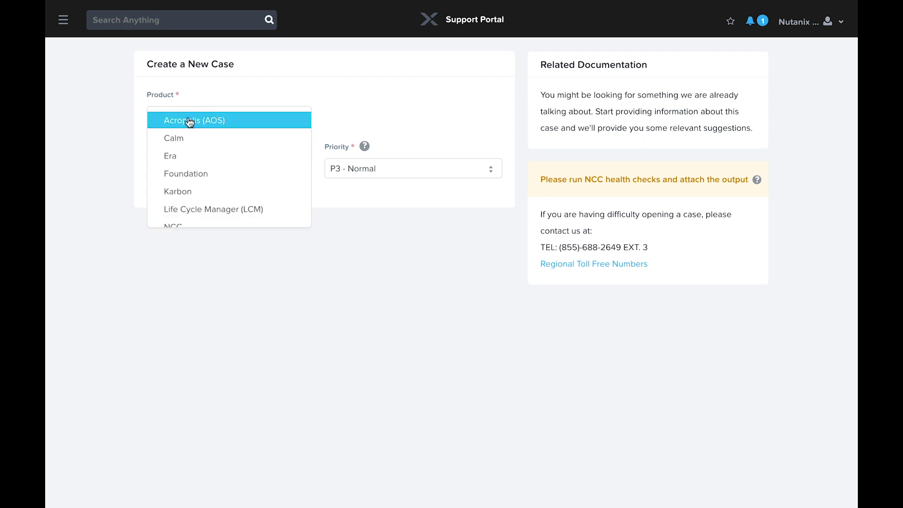
click(188, 120)
click(193, 168)
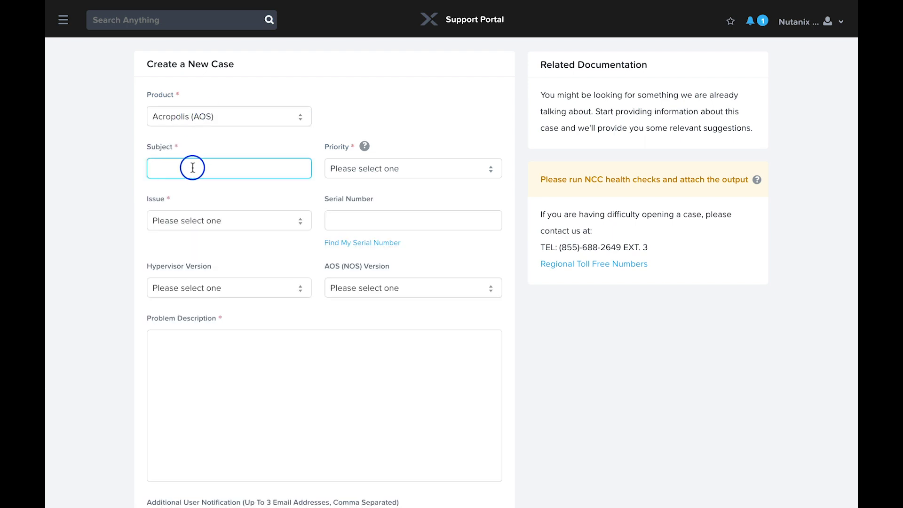
text(VM Host Affinity)
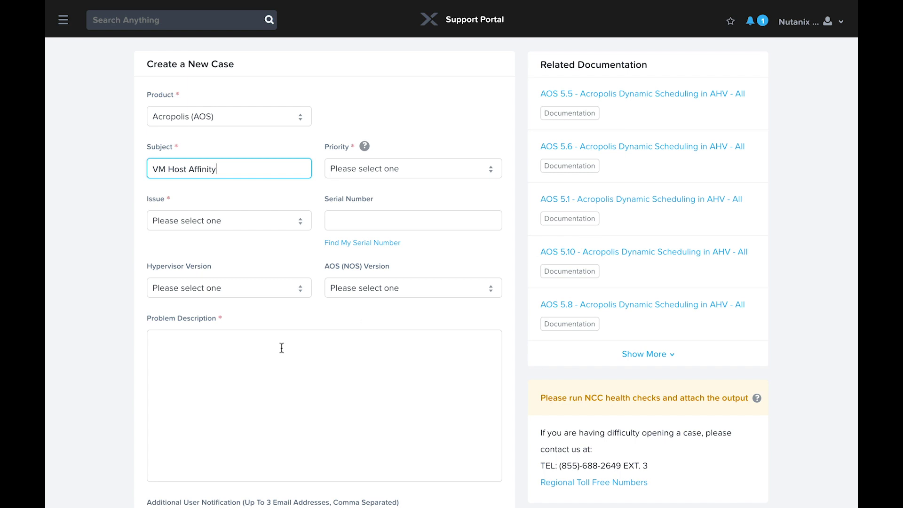
scroll(158, 351, down, 3)
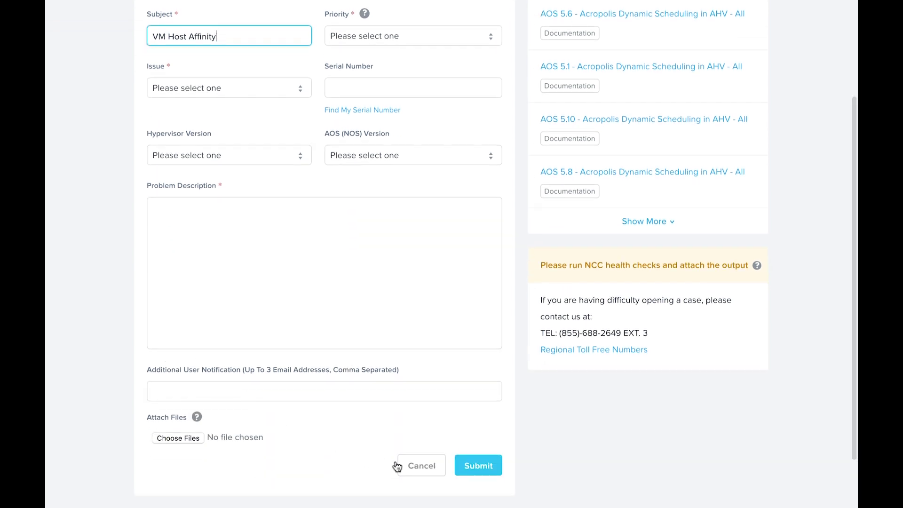
click(429, 471)
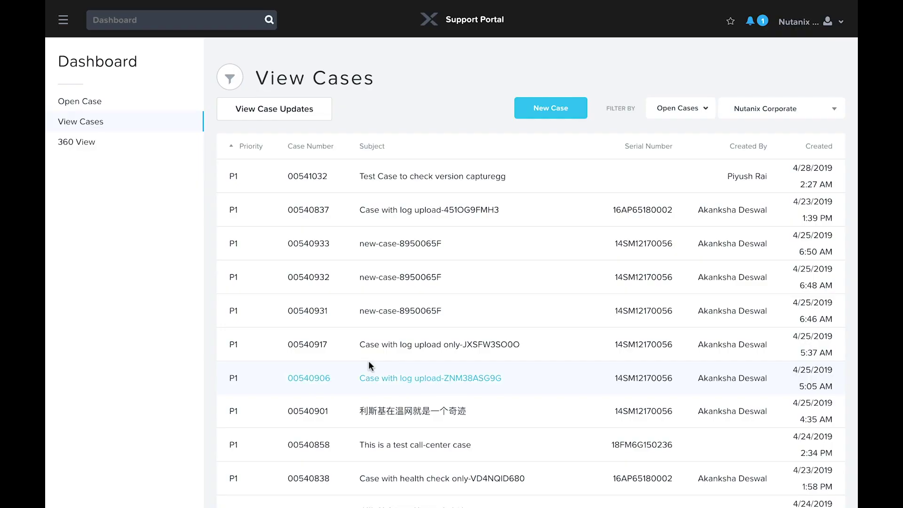
- Open the P1 'Case with log upload' case created on 4/23/2019
click(404, 277)
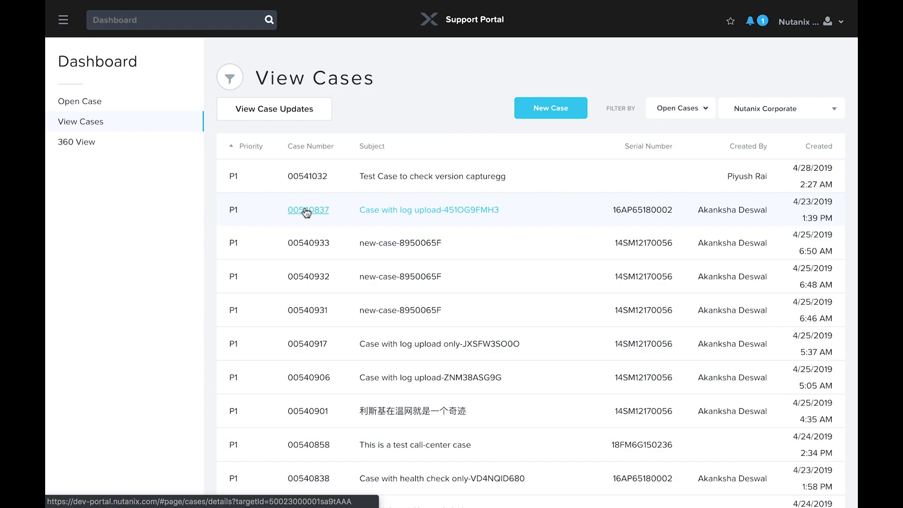
click(306, 212)
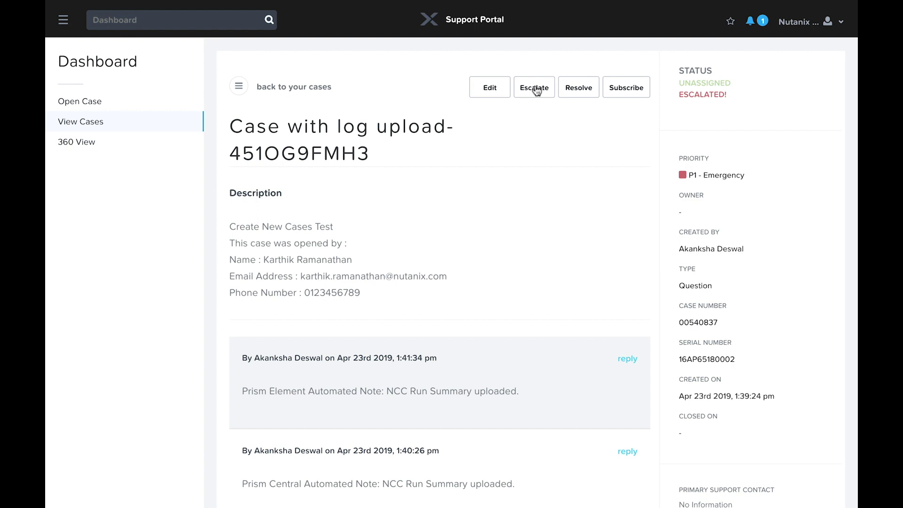
click(536, 91)
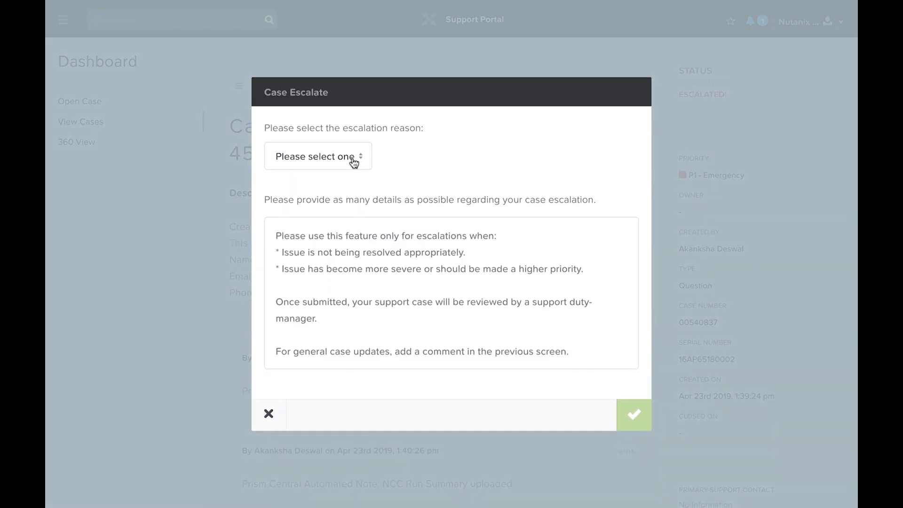
click(359, 161)
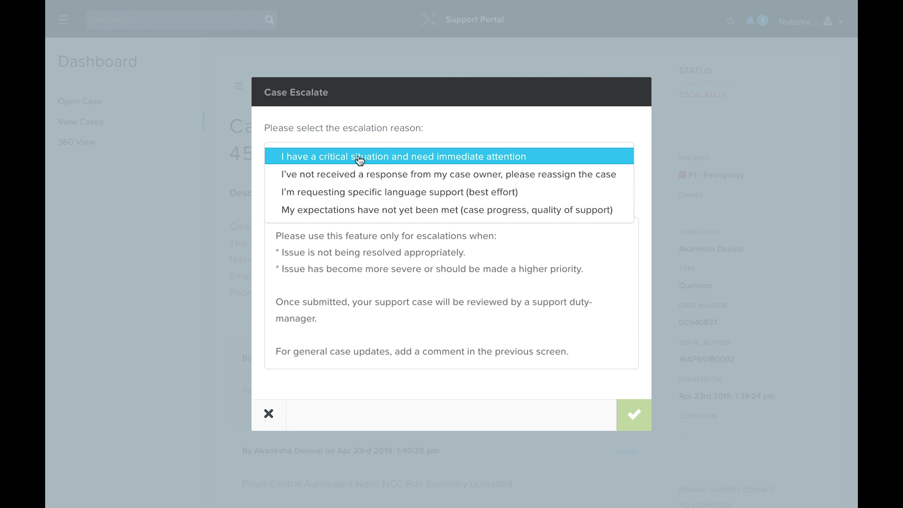
click(360, 157)
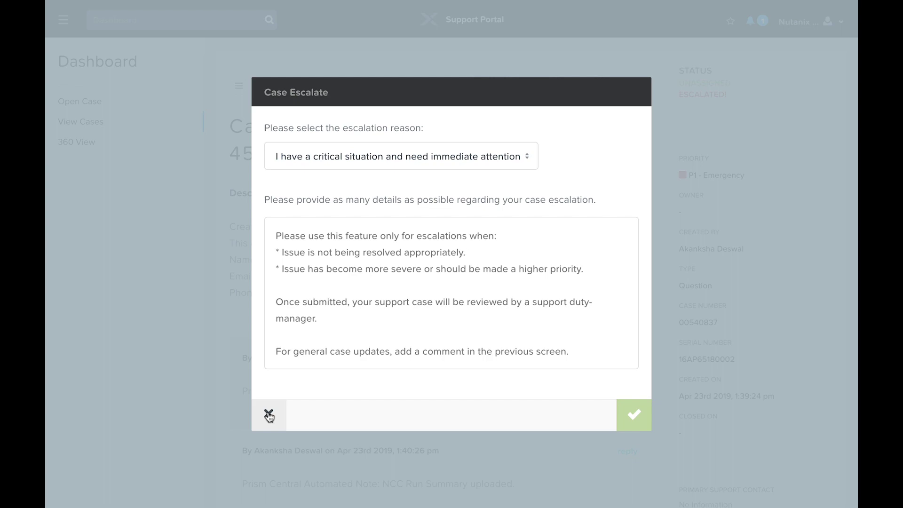
click(268, 414)
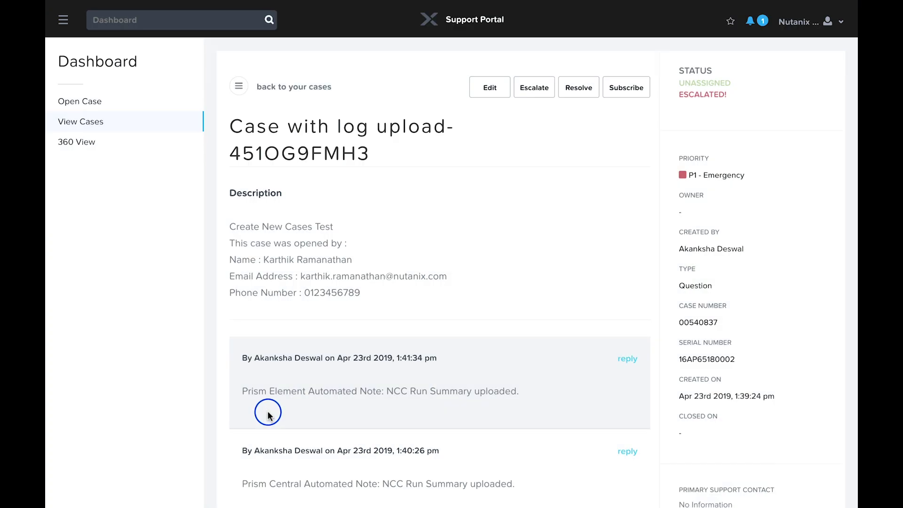